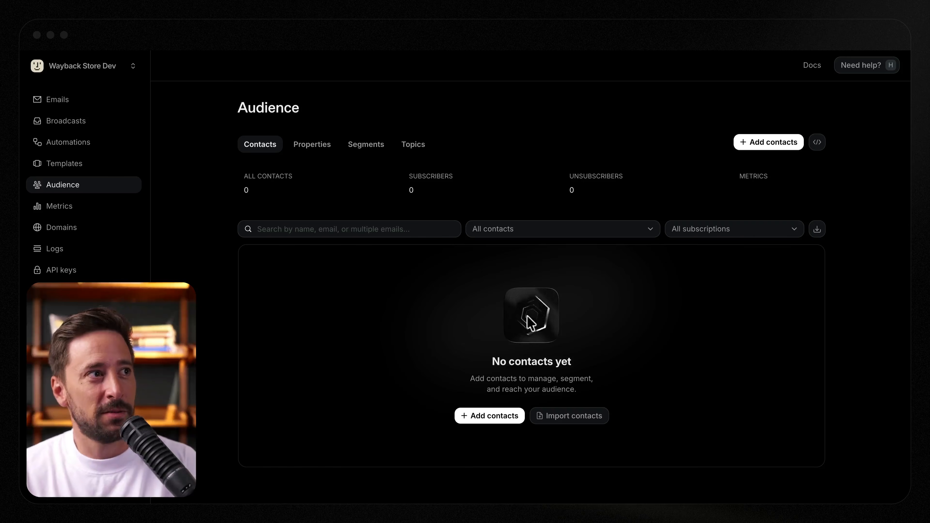
Check the audience's properties, and choose contacts.csv as the file for a contact import into all contacts.
left_click(312, 154)
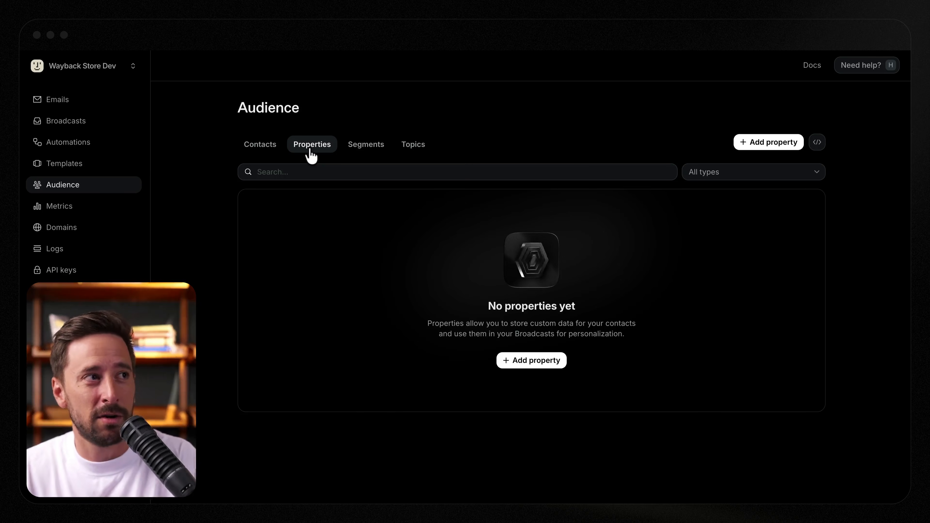
left_click(253, 146)
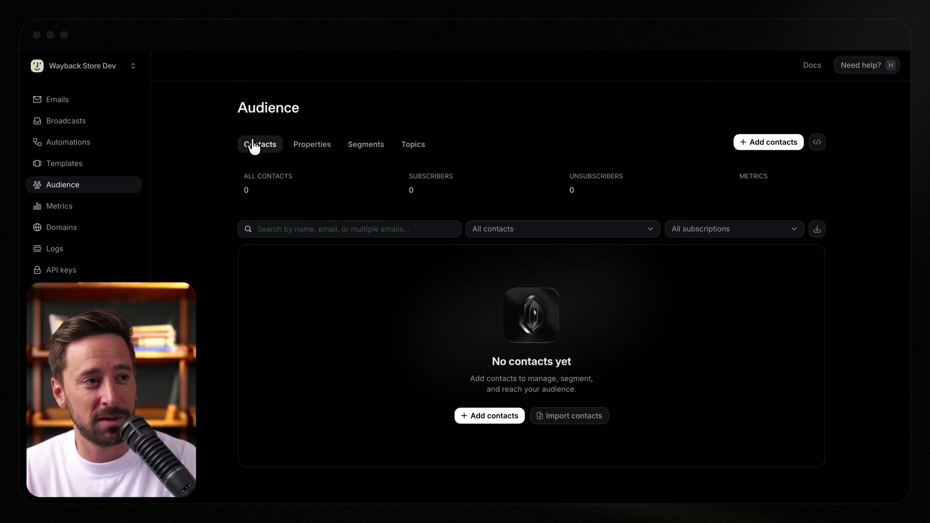
left_click(569, 420)
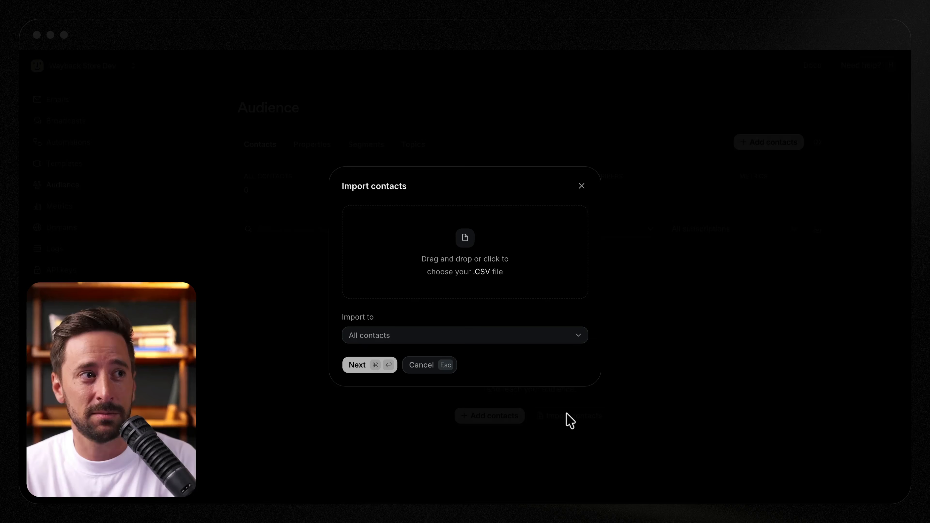
left_click(463, 238)
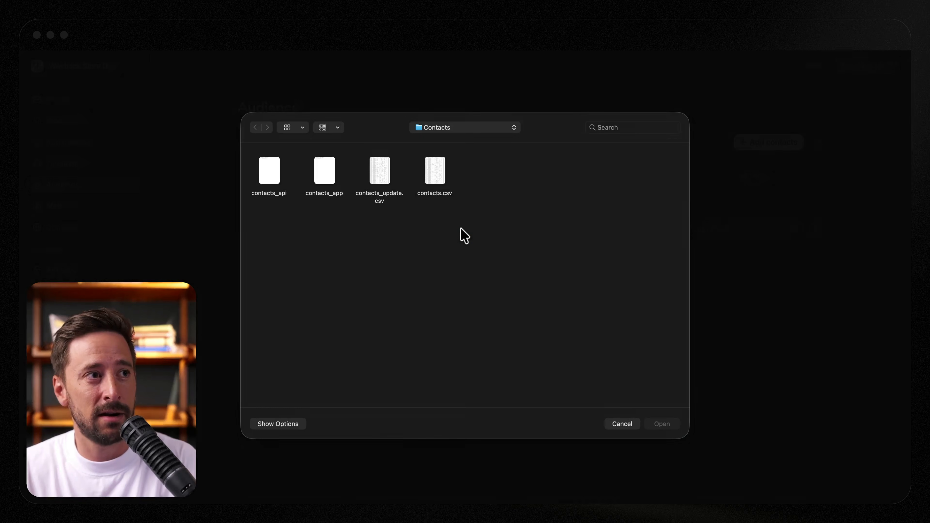
left_click(436, 175)
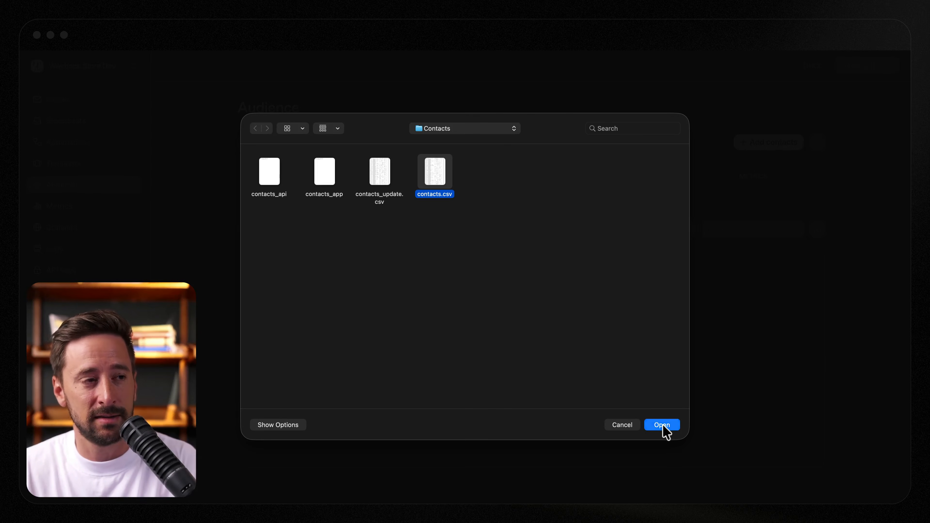
left_click(662, 426)
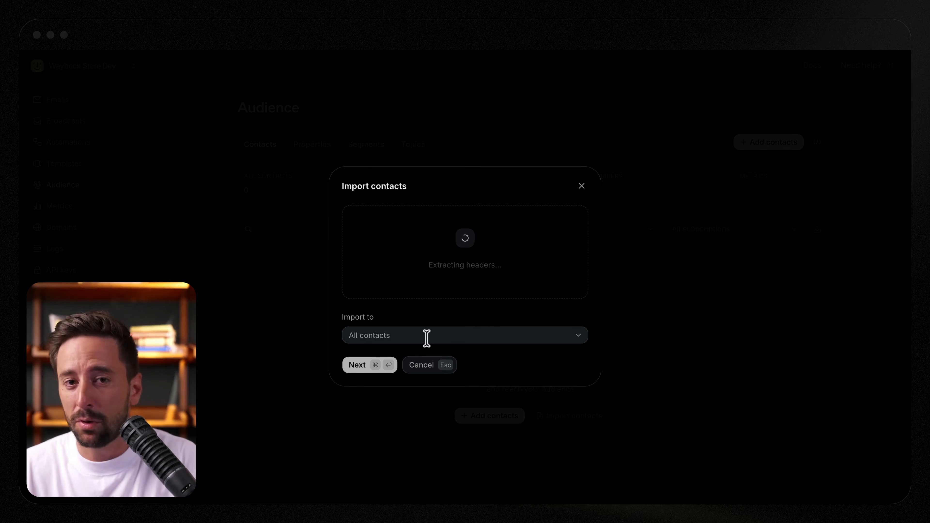
Review the automatic column mapping and import the contacts with all ten CSV fields included.
left_click(381, 370)
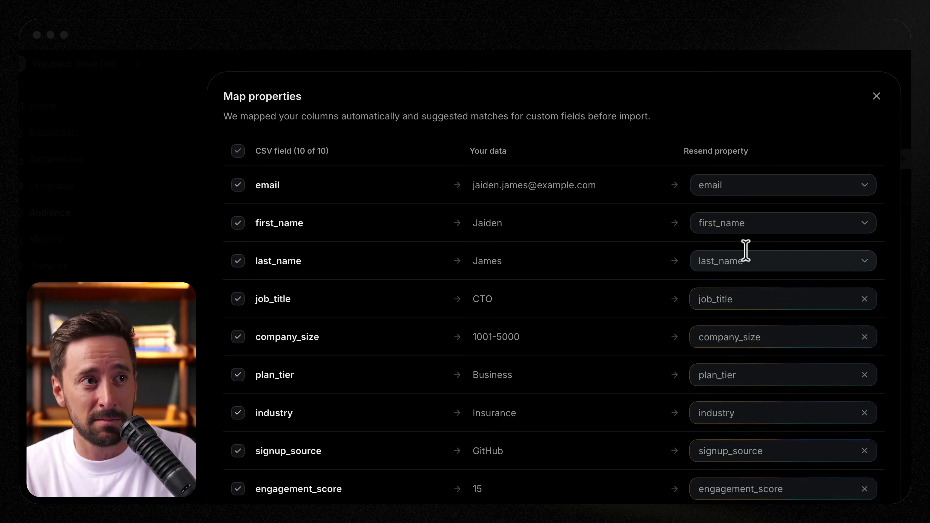
scroll(759, 415, "down", 2)
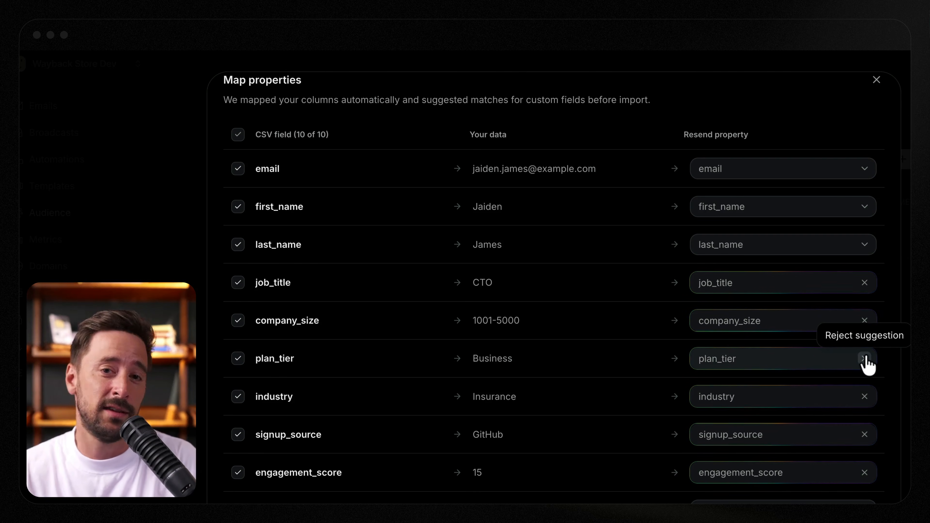
scroll(384, 447, "down", 2)
scroll(248, 458, "down", 3)
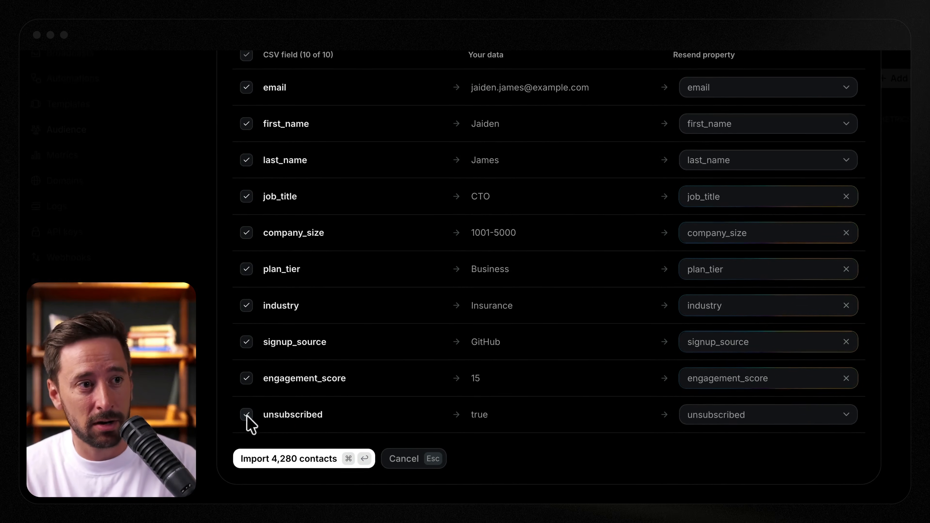
left_click(306, 463)
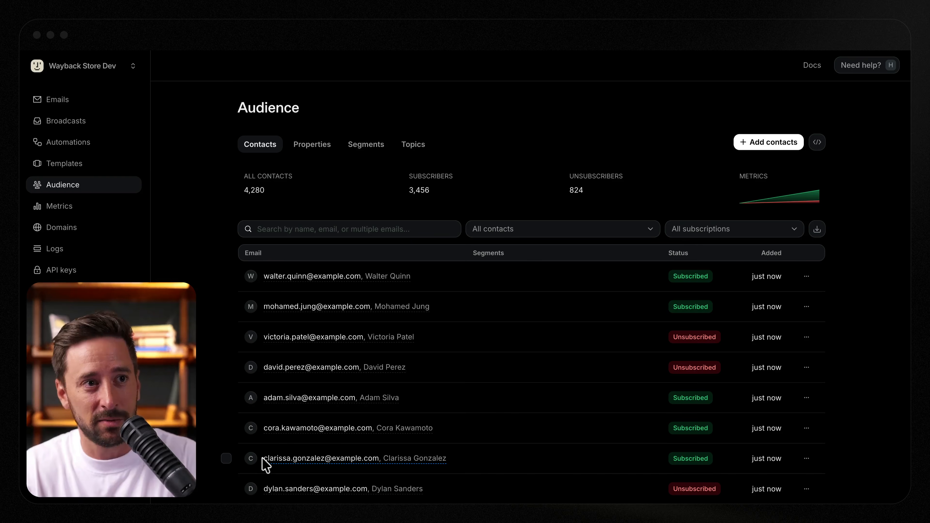
Look through the imported contacts list and the audience's custom properties.
scroll(343, 328, "down", 5)
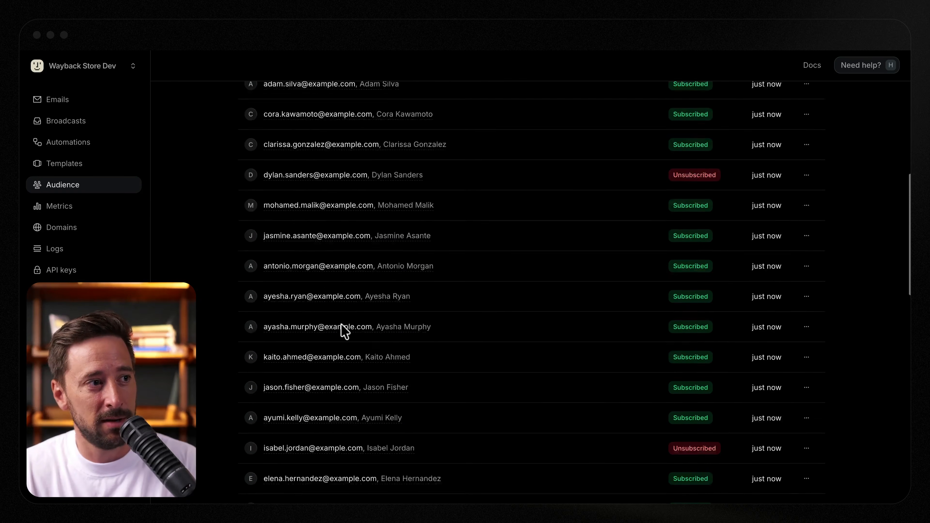
scroll(343, 329, "up", 5)
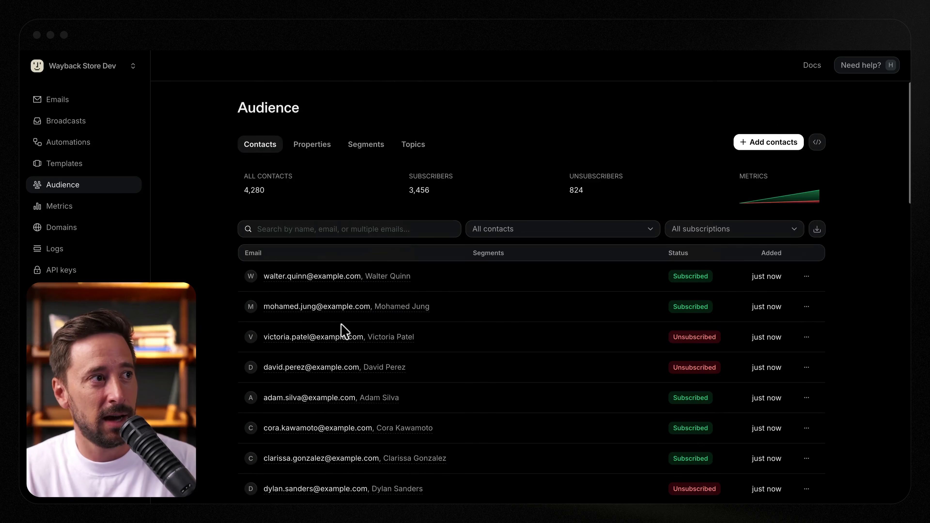
left_click(312, 147)
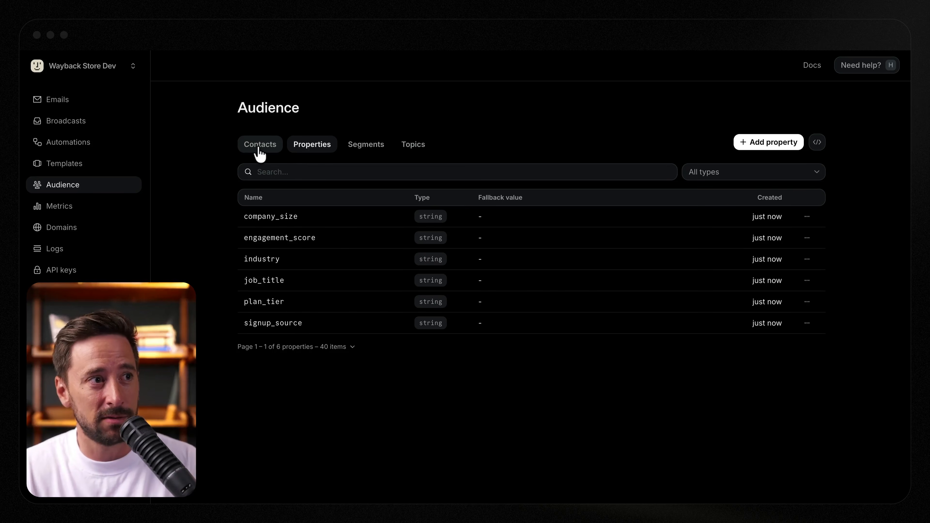
Upload contacts_update.csv as another contact import into all contacts and proceed to the property mapping.
left_click(260, 147)
left_click(757, 147)
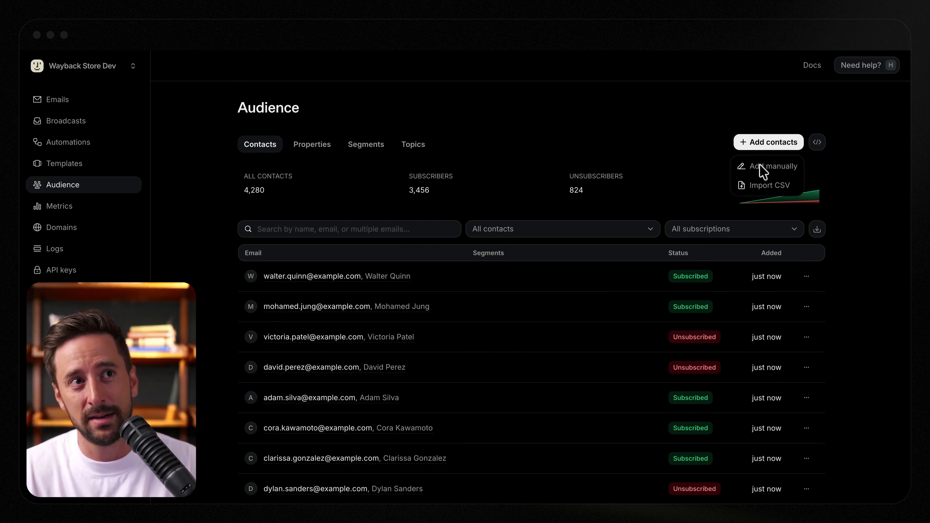
left_click(765, 186)
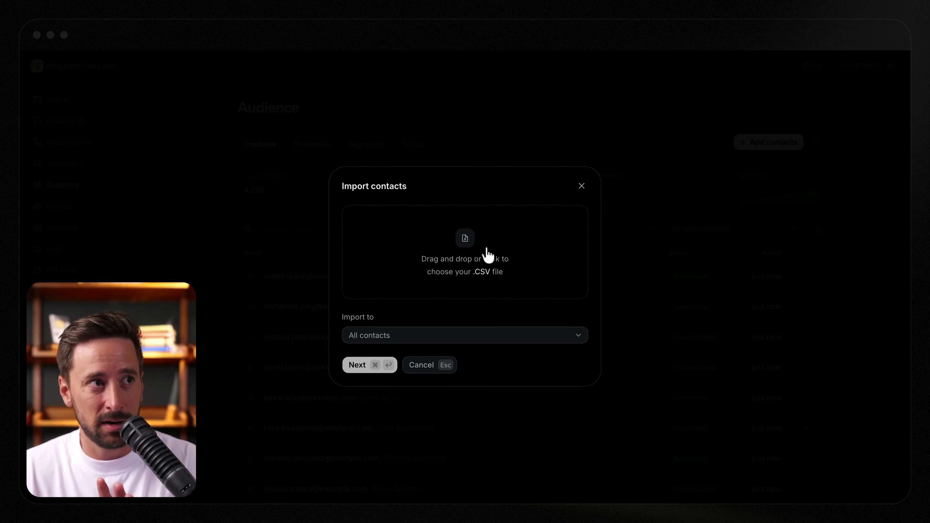
left_click(488, 255)
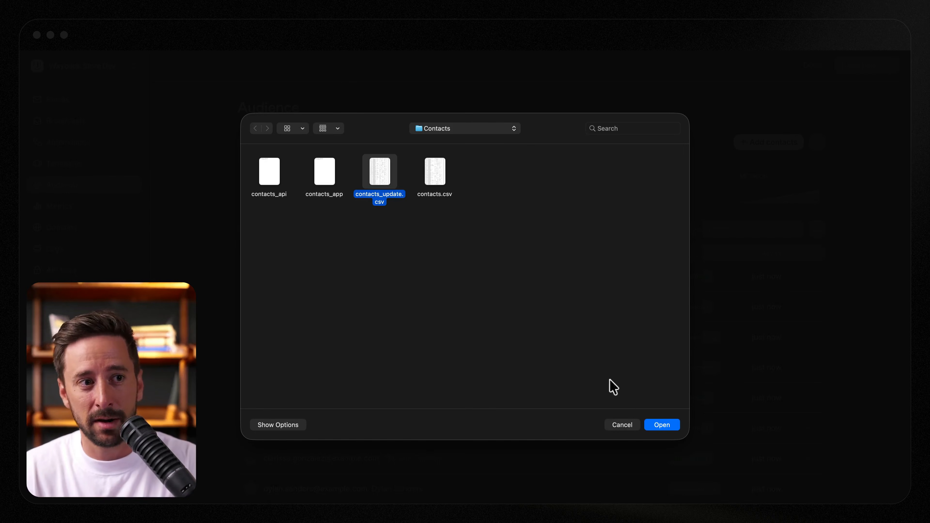
left_click(661, 425)
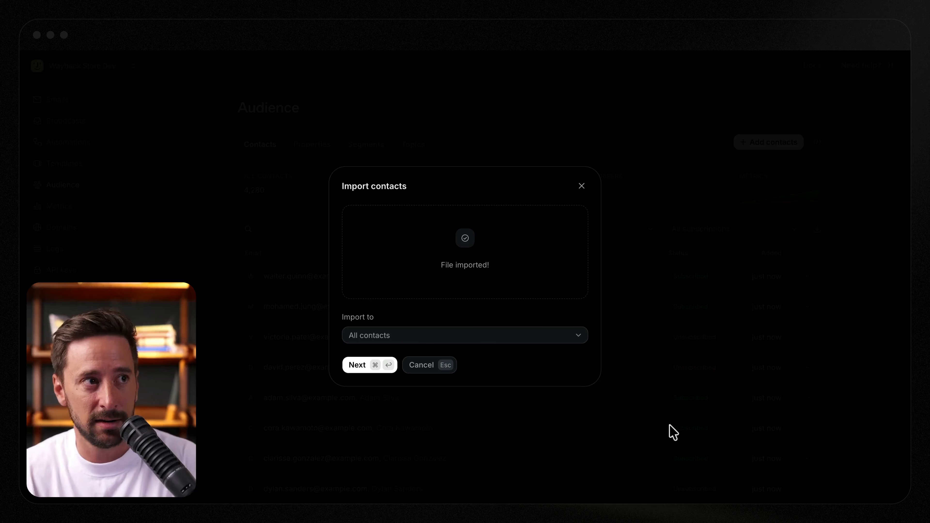
left_click(377, 373)
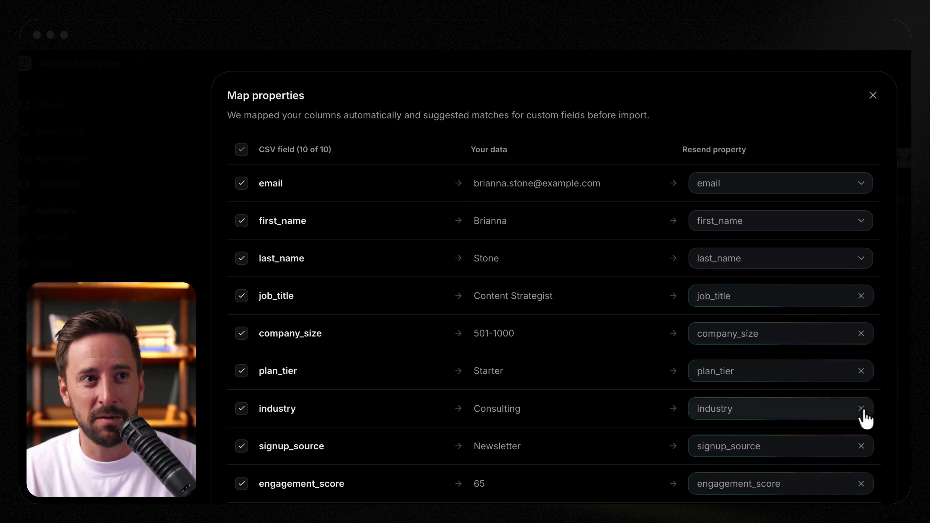
Reject the suggested match for the plan_tier column and map it to a new custom property named plan.
left_click(862, 372)
scroll(806, 368, "down", 3)
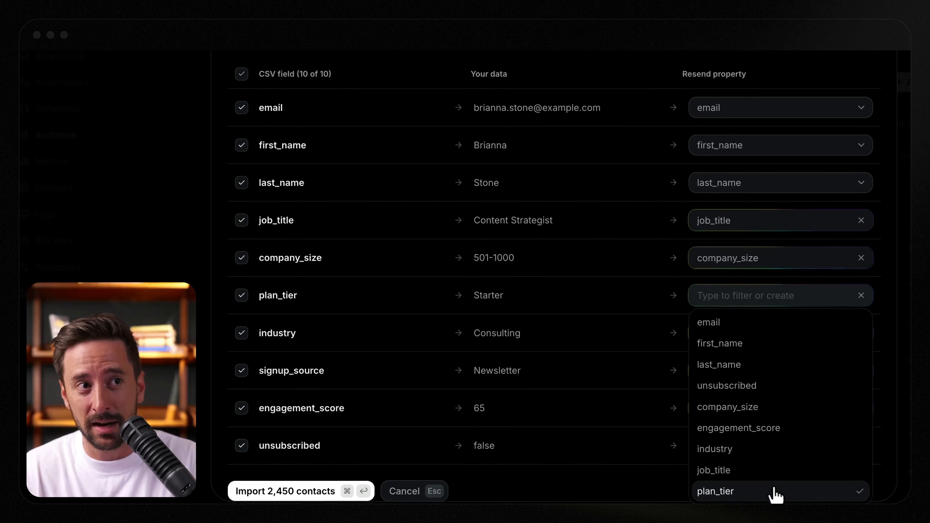
left_click(860, 294)
left_click(760, 295)
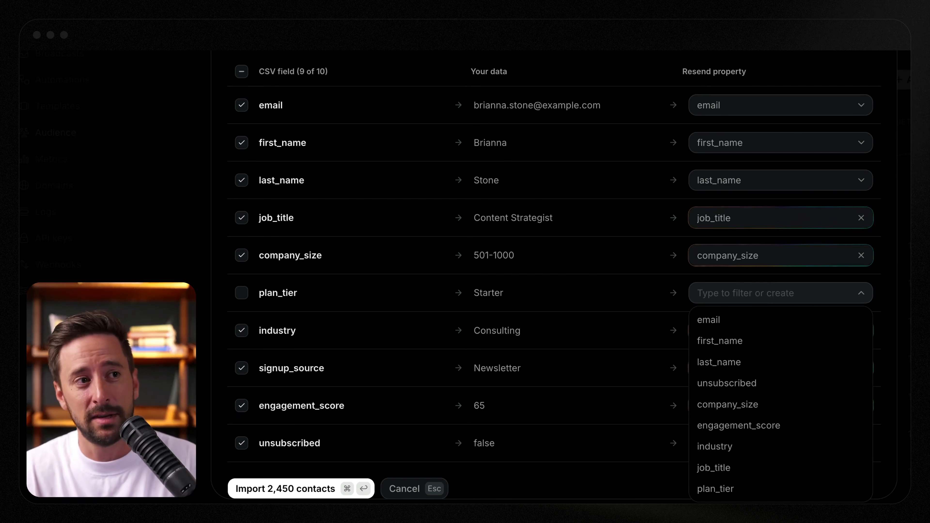
type("plan")
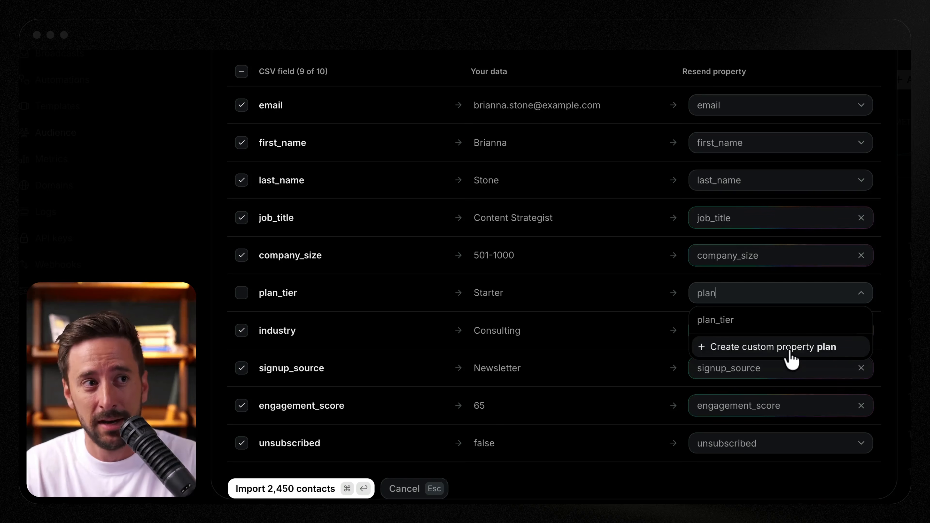
left_click(793, 350)
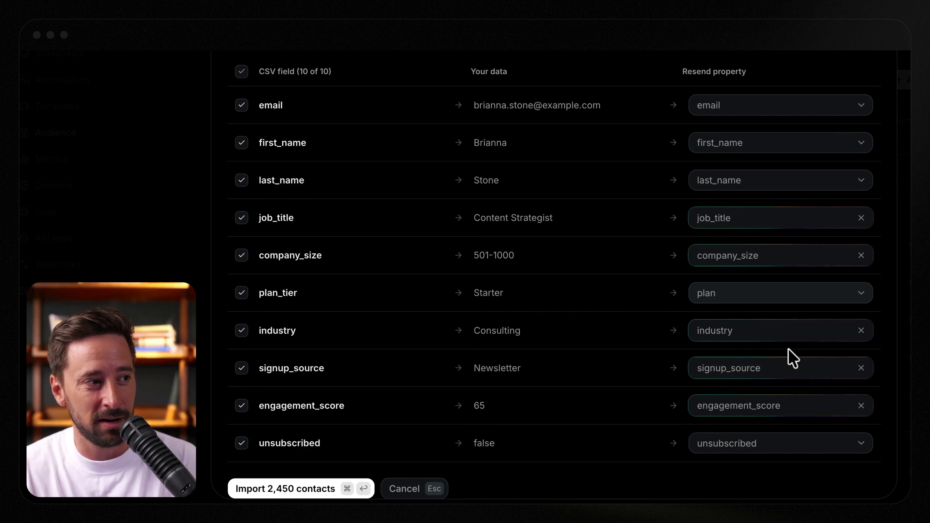
Map the plan_tier column to the existing plan_tier property and import the contacts.
left_click(862, 295)
left_click(765, 491)
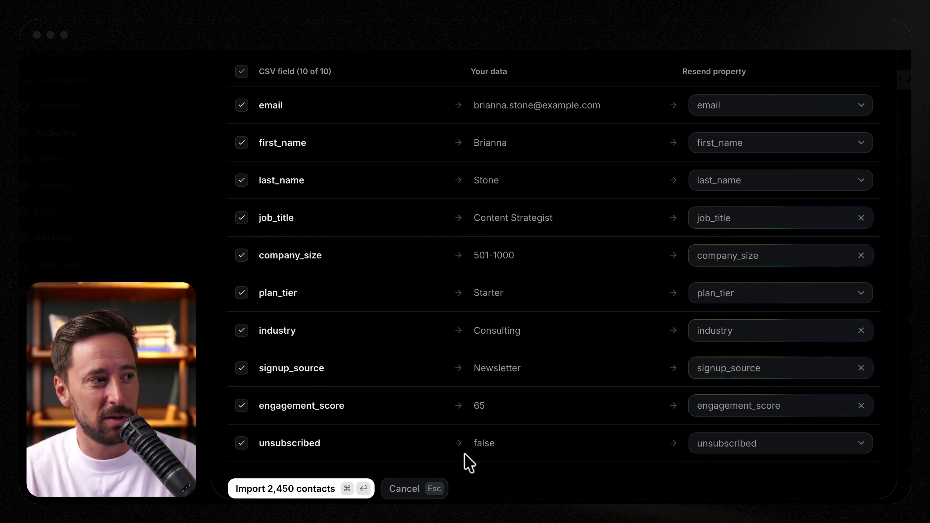
left_click(296, 492)
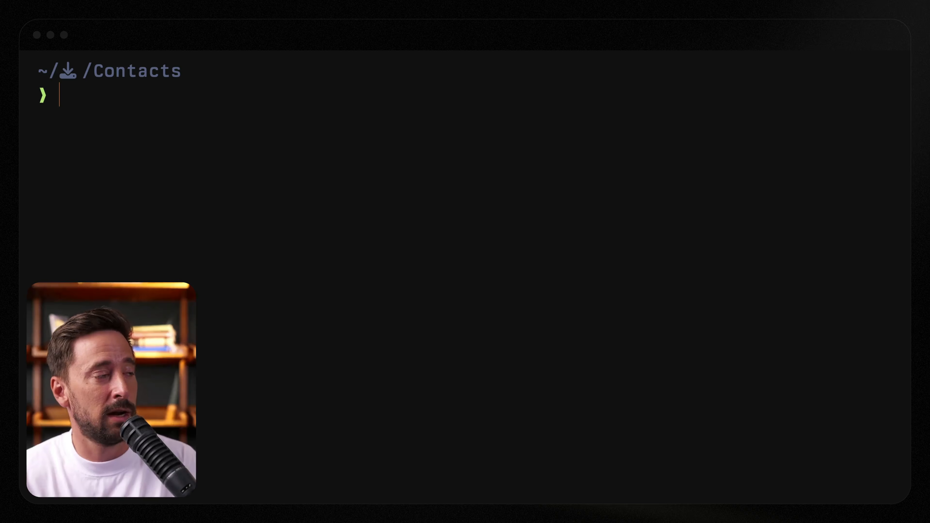
Switch to the terminal and run resend contacts imports create with ./contacts_api.csv as the CSV file path.
type("resend")
key("Right")
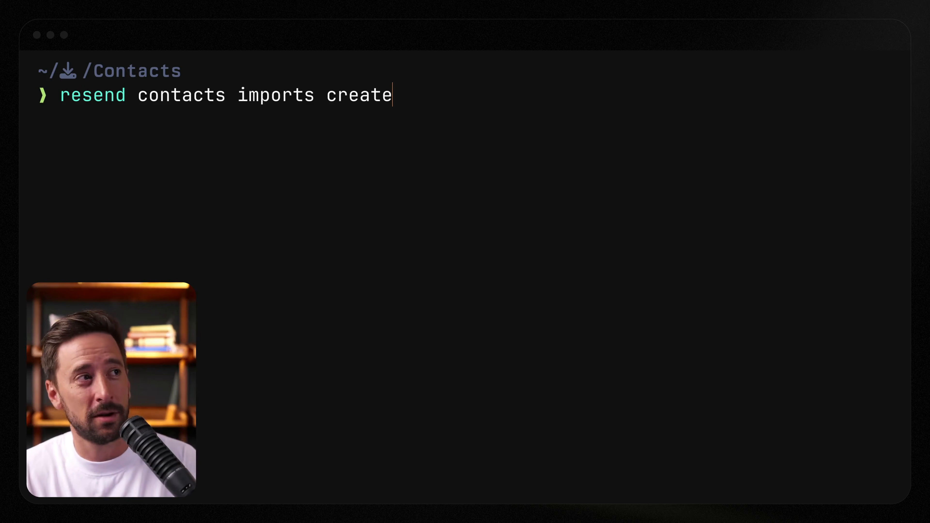
key("Return")
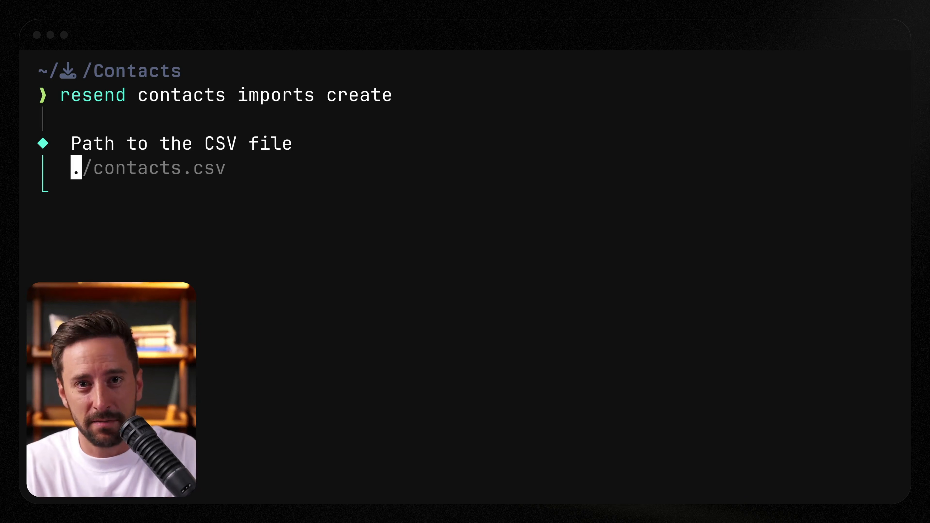
type("./")
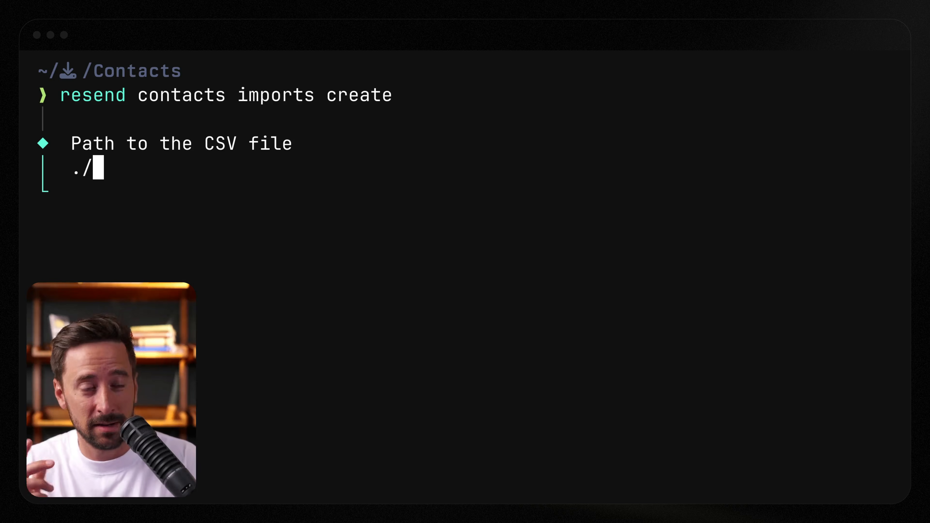
type("conta")
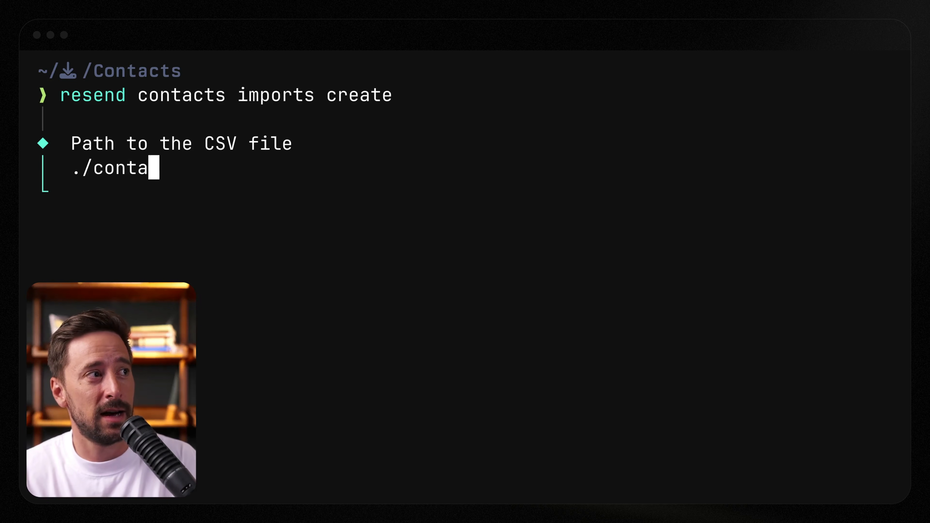
type("cts_api.csv")
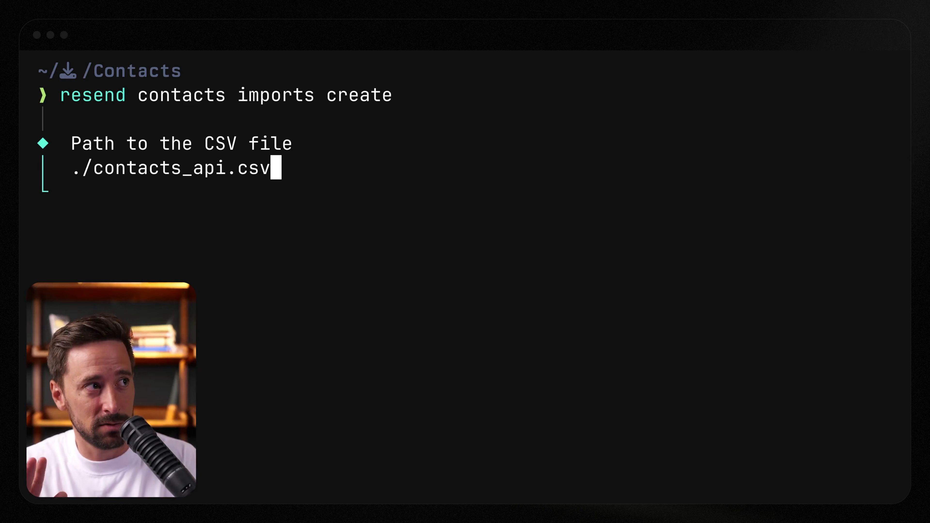
key("Return")
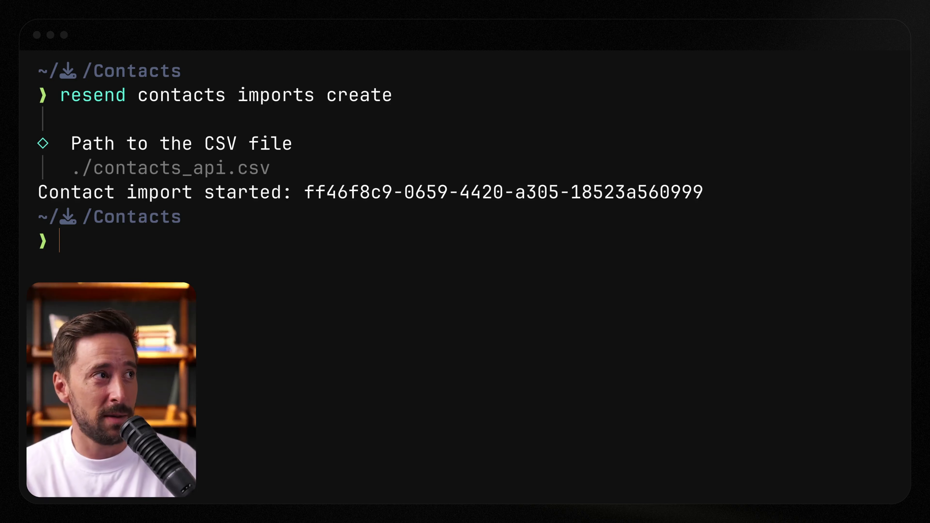
Run a further resend contacts imports command in the terminal.
type("resend contacts imports")
key("Return")
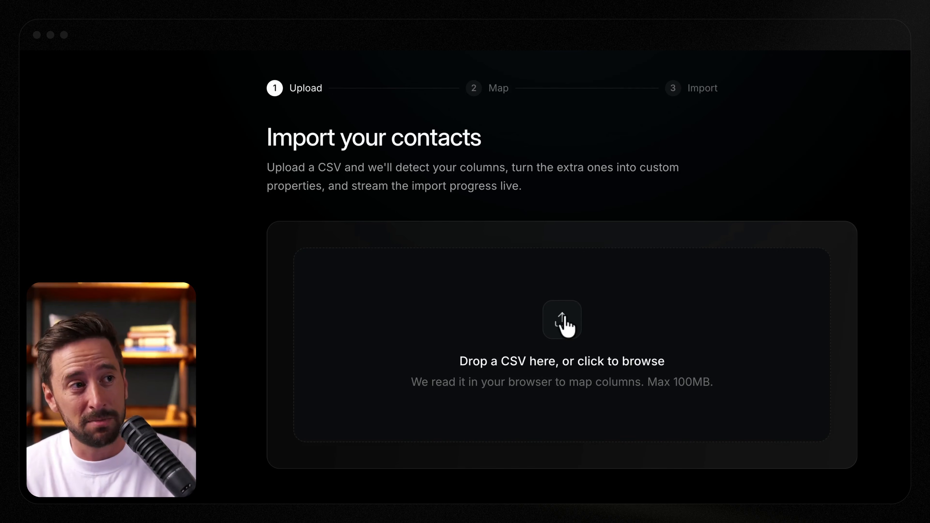
Switch to the custom import web app, upload contacts_app, and add its contacts to the Waitlist segment.
left_click(559, 353)
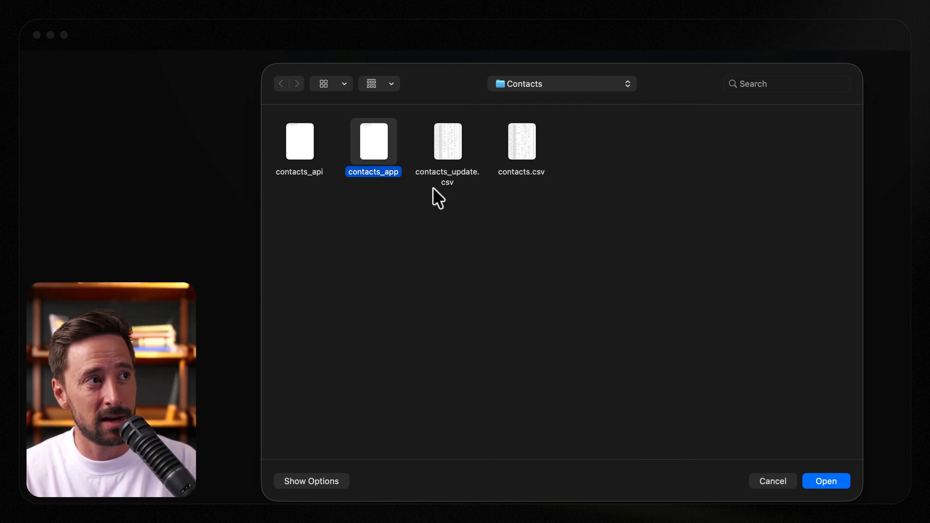
left_click(838, 483)
scroll(842, 491, "down", 4)
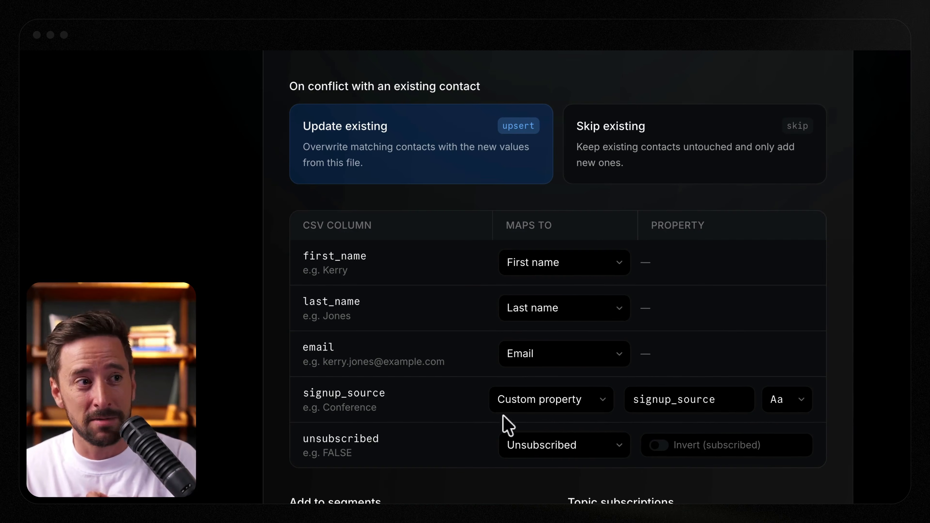
scroll(770, 432, "down", 5)
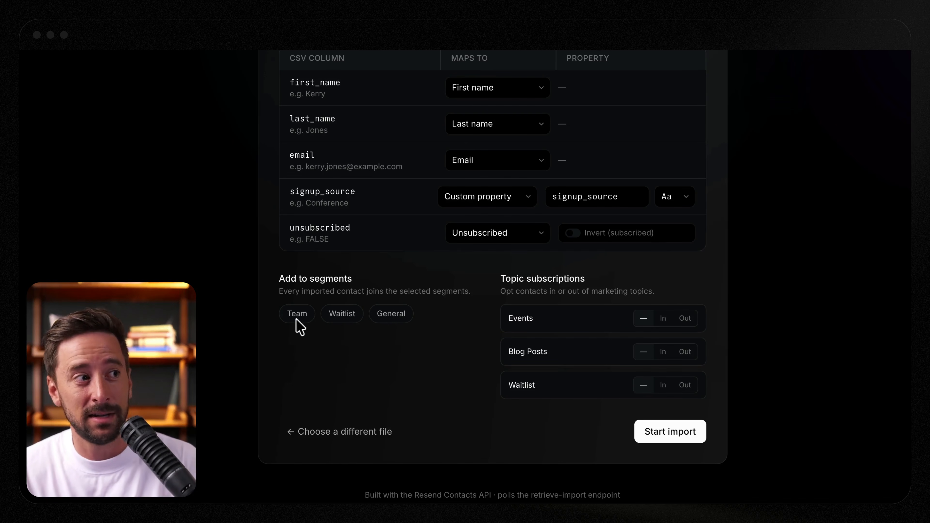
left_click(340, 316)
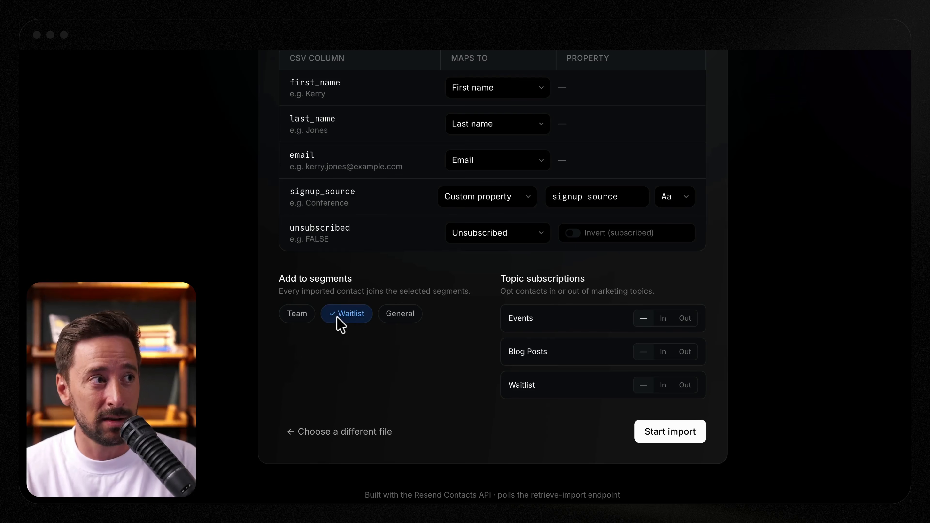
Review the existing-contact conflict options and column mapping for contacts_app.csv, and start the import.
scroll(537, 342, "up", 5)
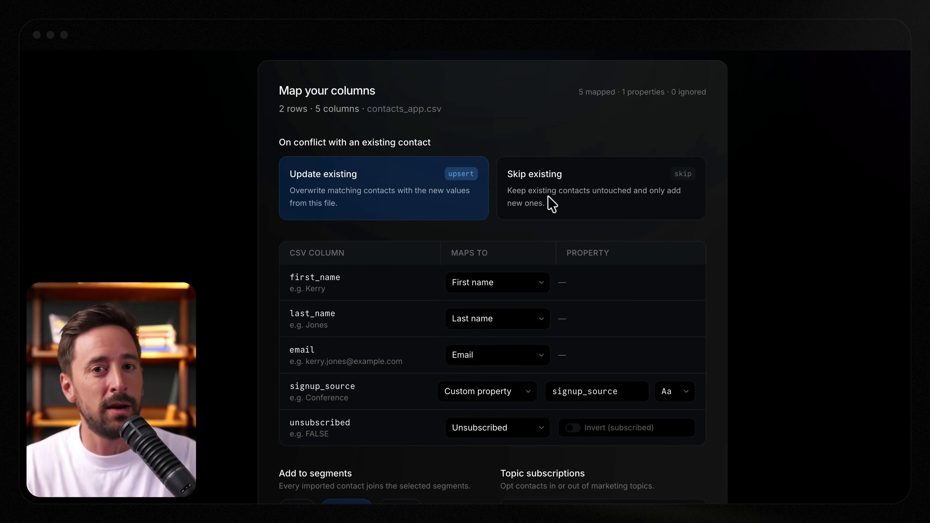
scroll(601, 287, "down", 5)
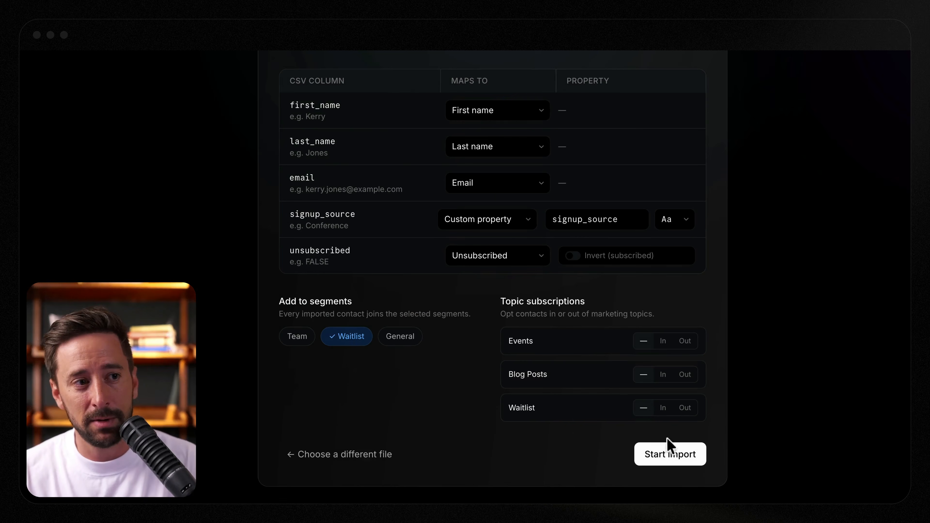
left_click(671, 454)
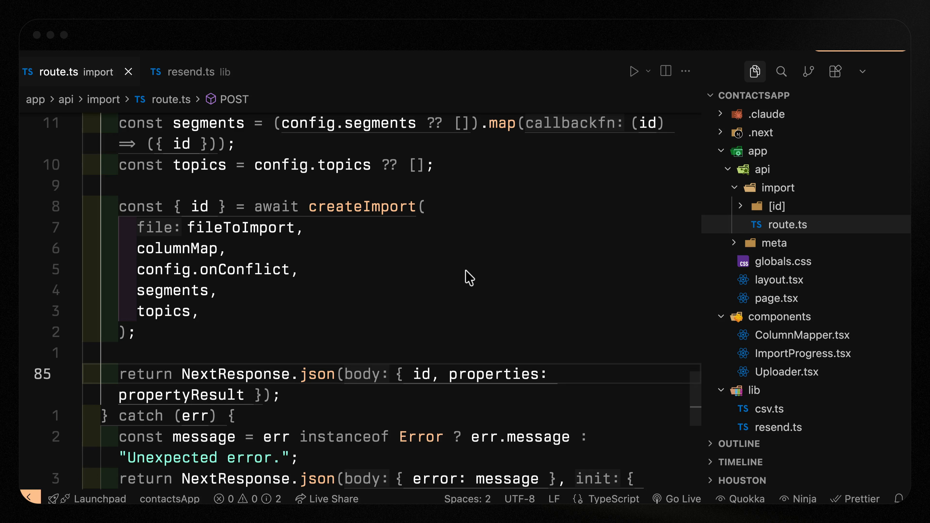
Switch to the code editor and examine the createImport call in route.ts and the function's columnMap, onConflict, segments and topics parameters in resend.ts.
left_click_drag(317, 206, 411, 220)
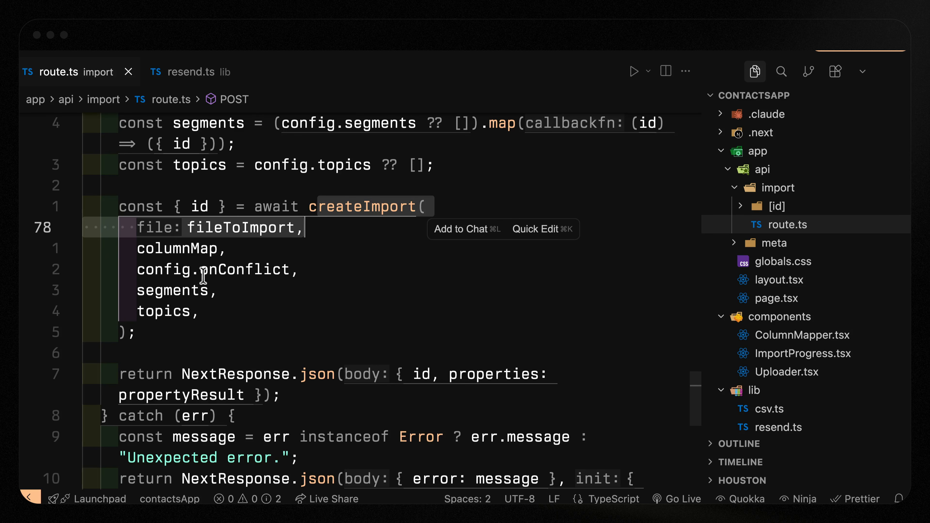
left_click(174, 71)
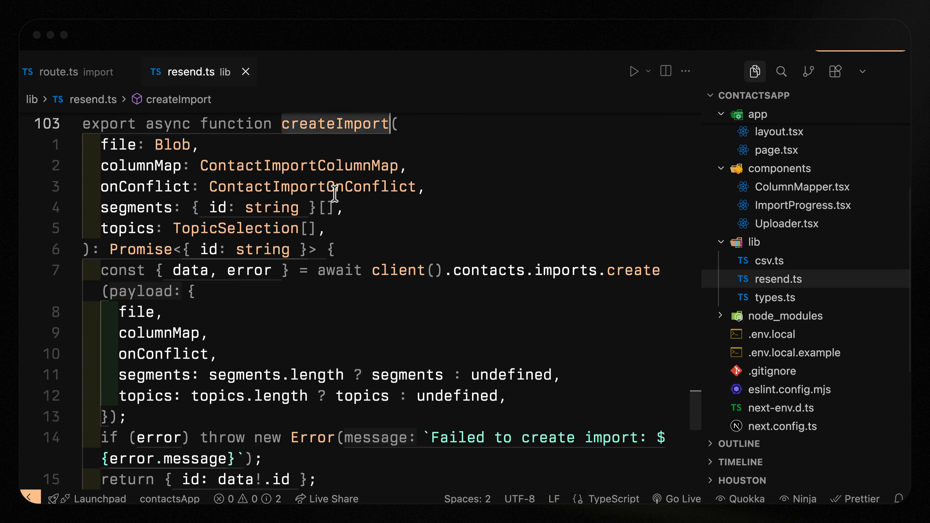
left_click(458, 273)
left_click(138, 166)
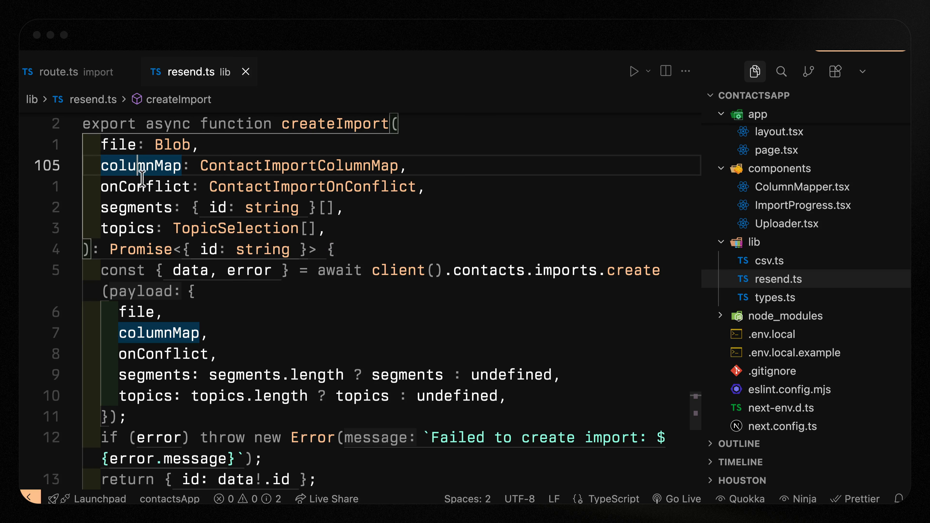
double_click(143, 187)
mouse_move(289, 187)
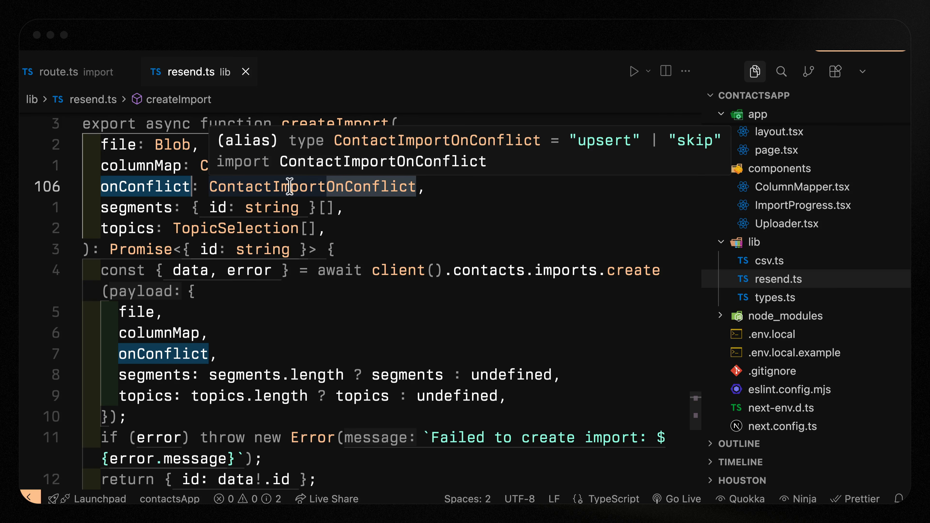
left_click_drag(111, 211, 335, 208)
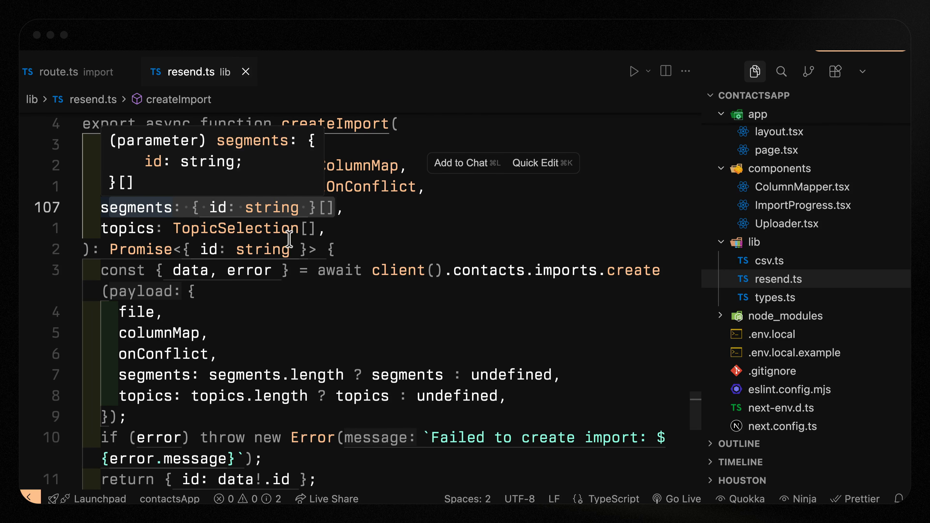
mouse_move(244, 230)
left_click_drag(112, 231, 283, 227)
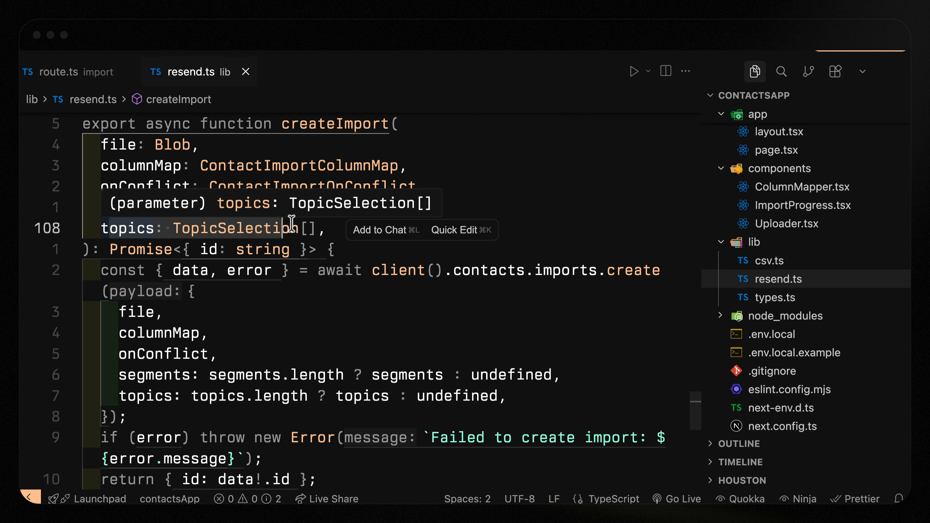
Examine the client().contacts.imports.create call inside createImport and the payload fields passed to it.
scroll(320, 292, "down", 2)
left_click(387, 291)
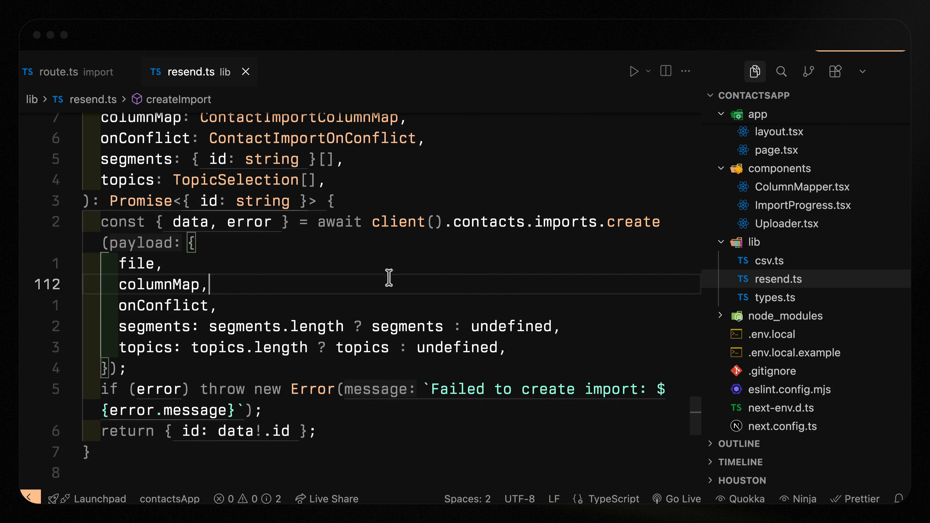
left_click_drag(367, 222, 442, 220)
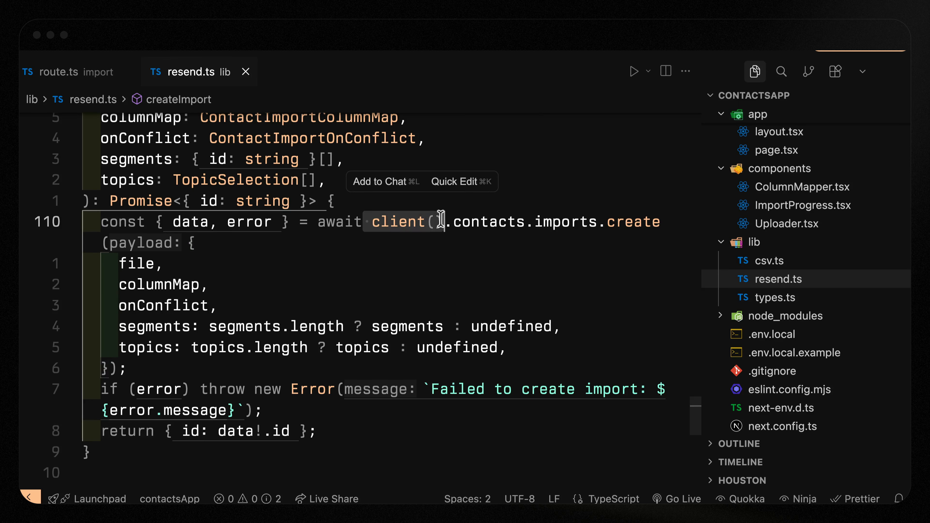
left_click(457, 222)
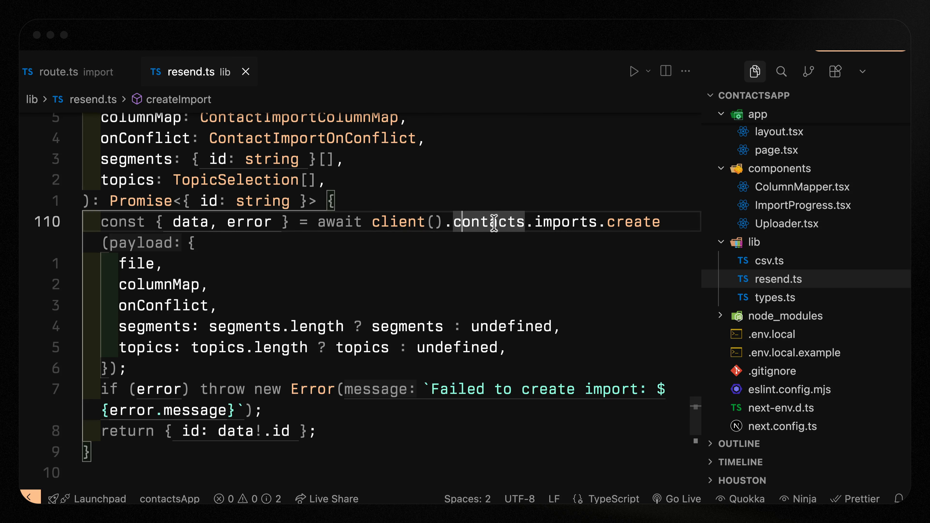
mouse_move(558, 222)
scroll(227, 289, "down", 1)
left_click_drag(124, 238, 593, 312)
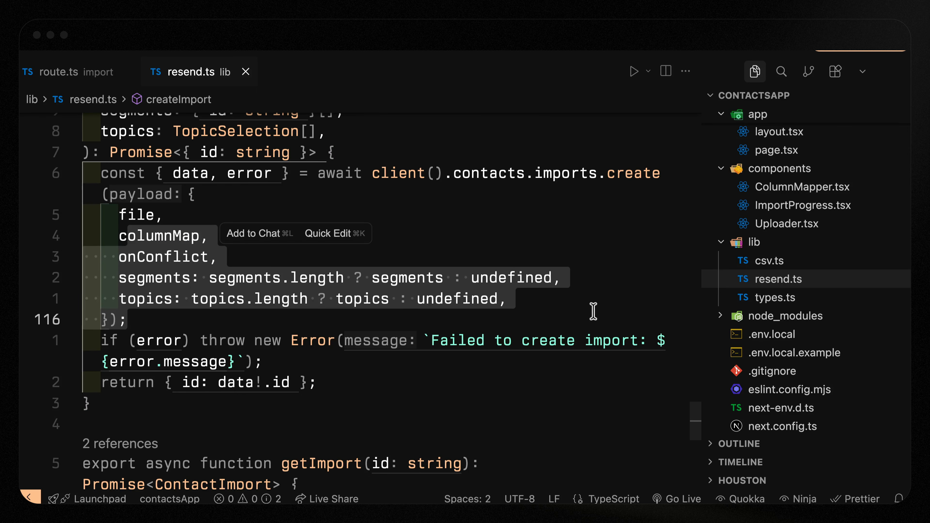